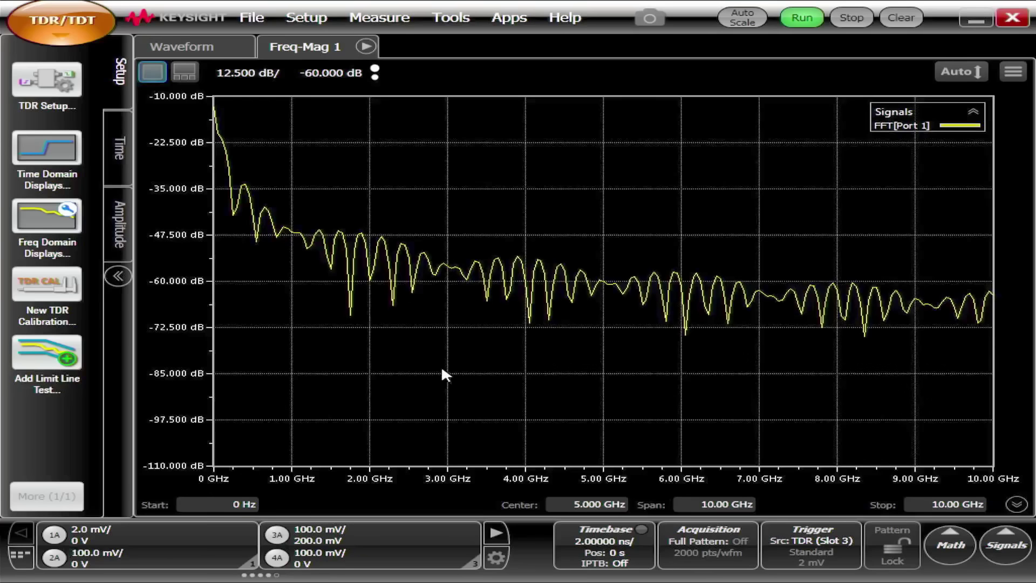
Make channel 3A the active channel in the Slot3 setup, then close the dialog
left_click(351, 528)
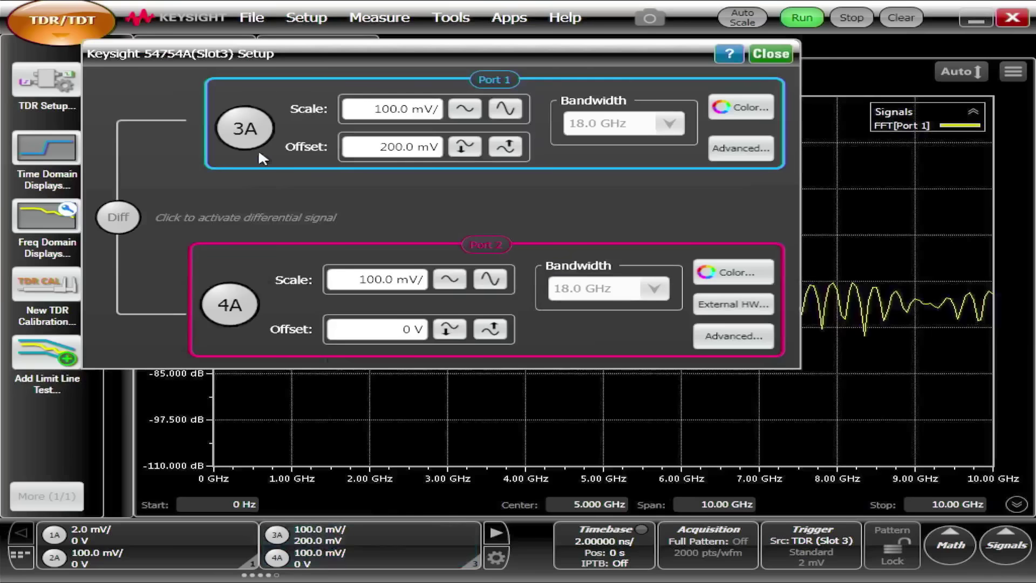
left_click(249, 133)
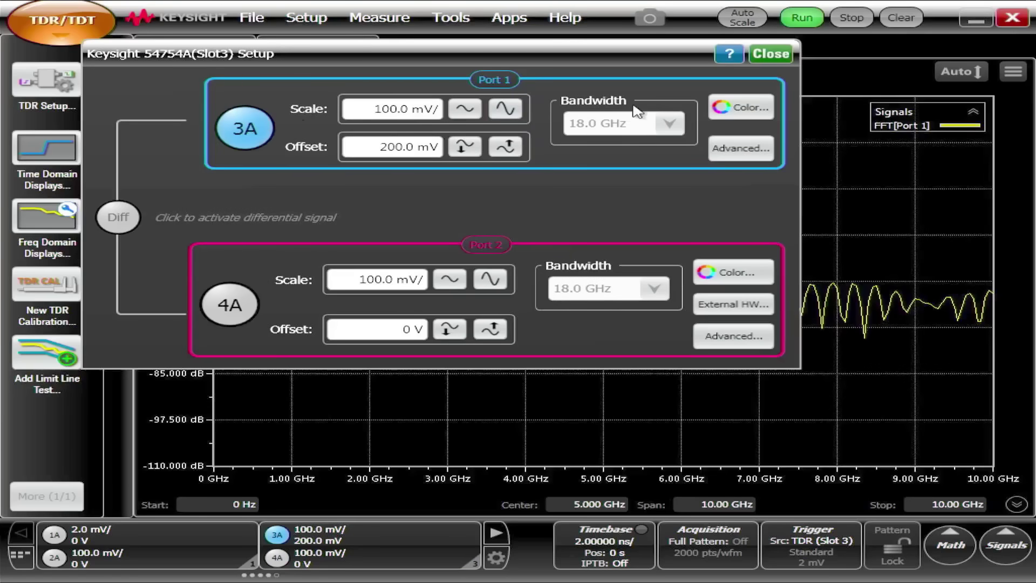
left_click(770, 54)
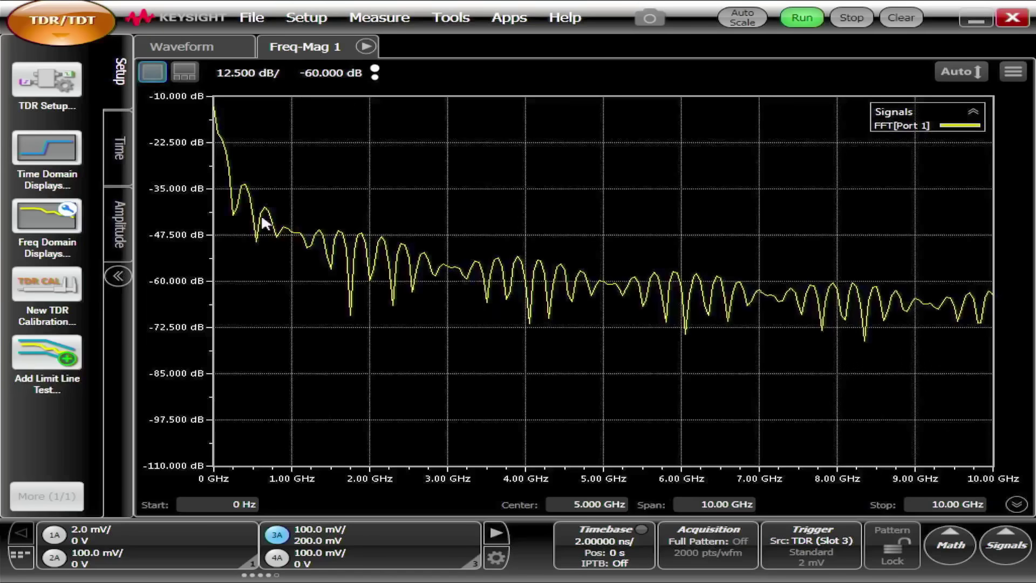
Switch to the Waveform view showing the channel 3A TDR step trace
left_click(218, 46)
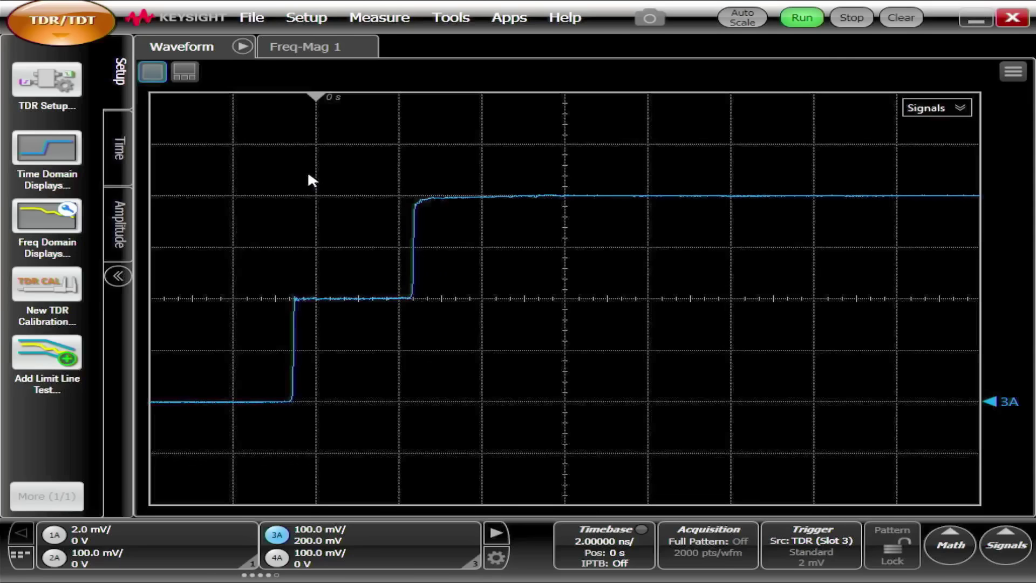
Adjust the timebase to 500 ps per division
scroll(309, 175, "up", 2)
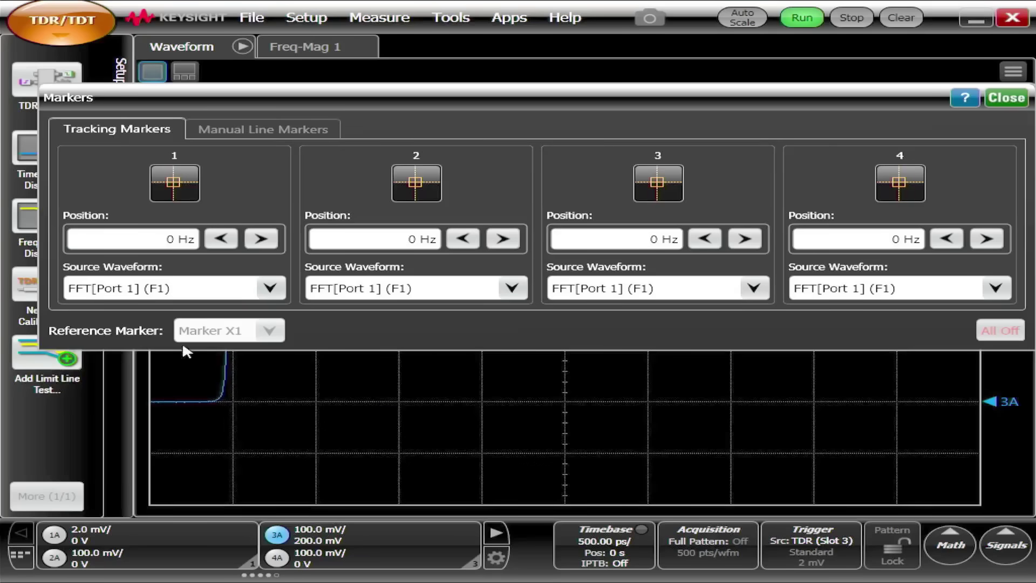
Set tracking marker 1's source to Port 1 (3A), turn it on, and close Markers
left_click(120, 290)
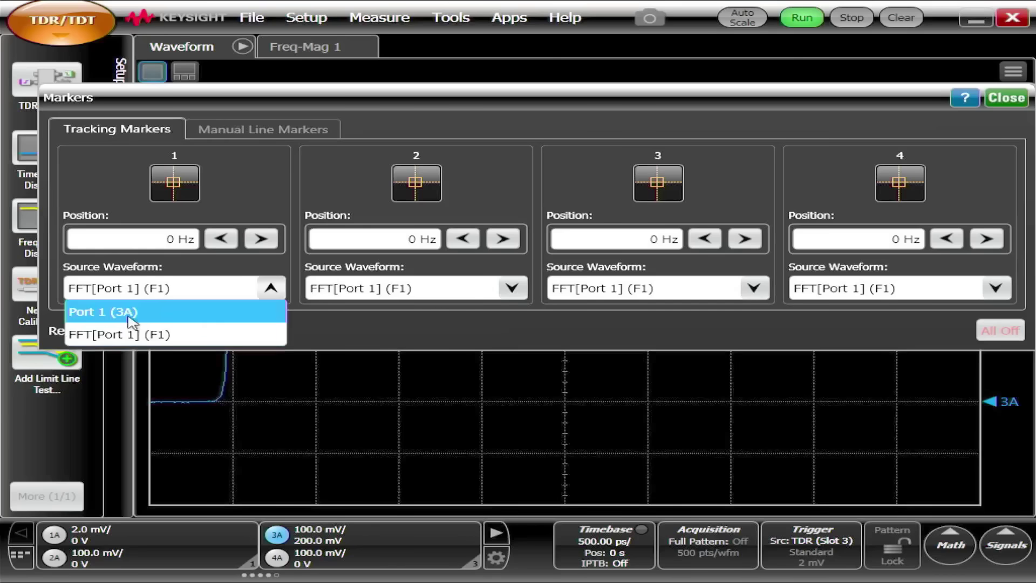
left_click(131, 313)
left_click(171, 186)
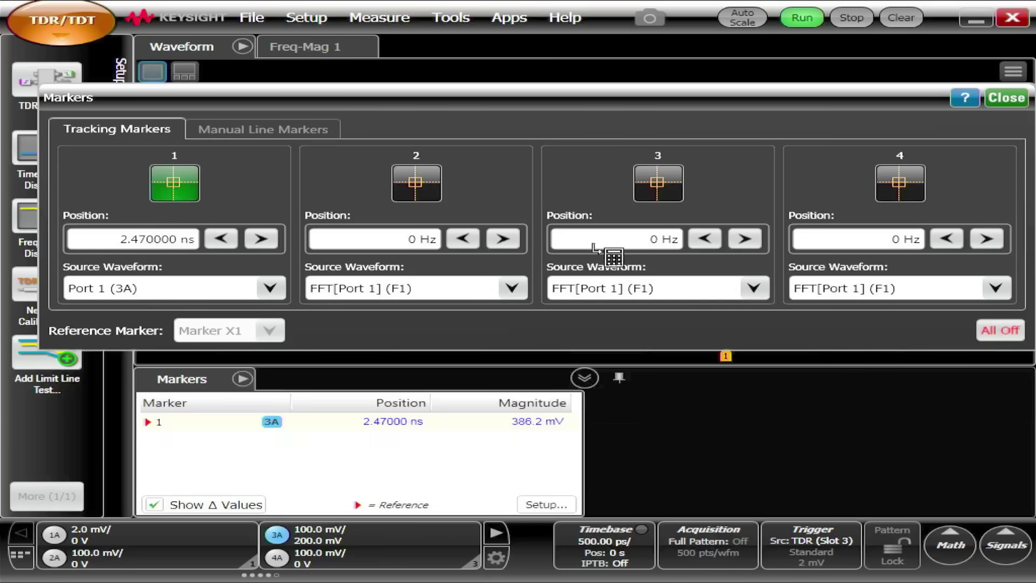
left_click(1006, 99)
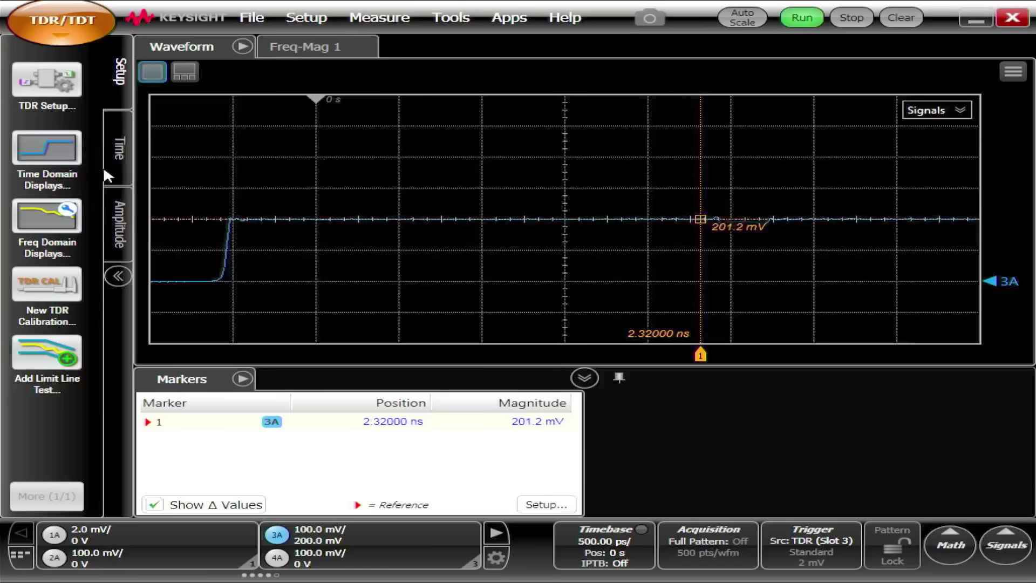
Add a new Time-Ohms 1 impedance chart plotting the T11 signal
left_click(60, 162)
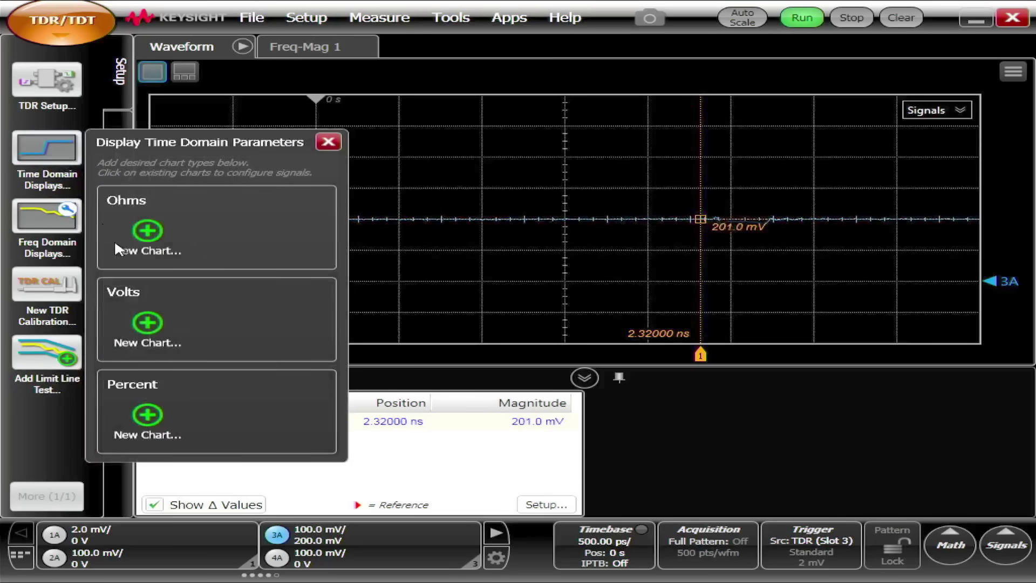
left_click(147, 230)
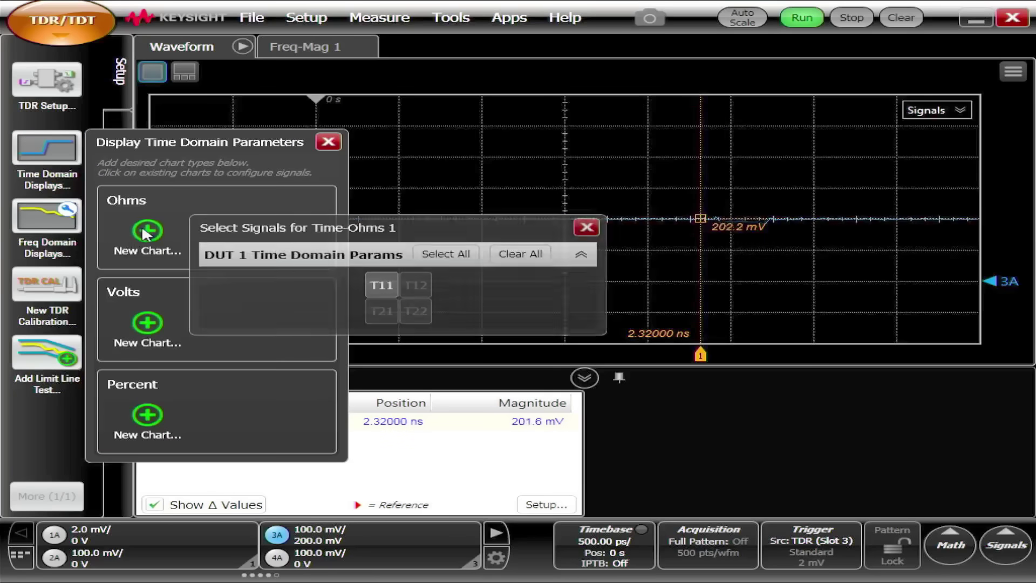
left_click(381, 281)
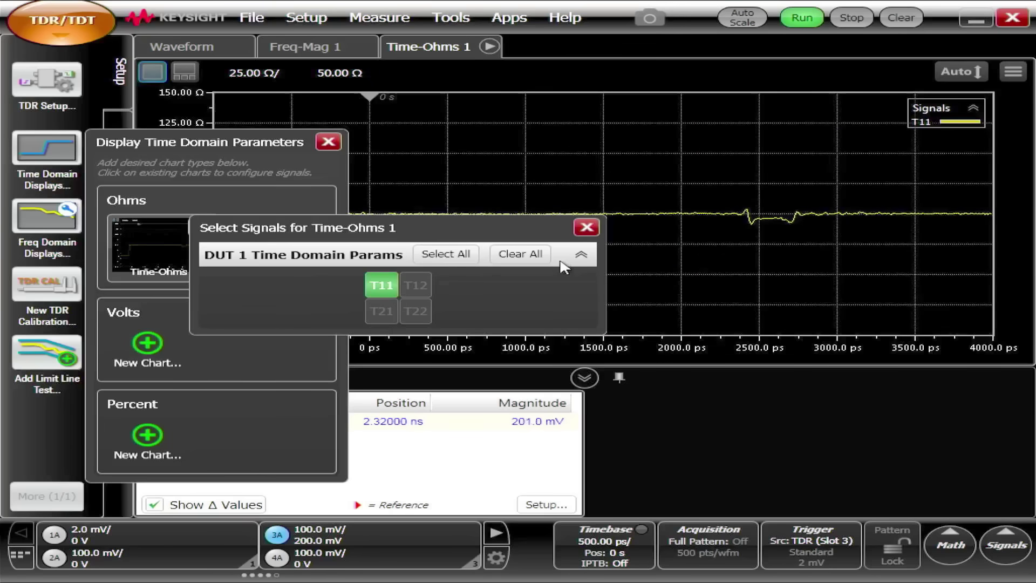
left_click(584, 229)
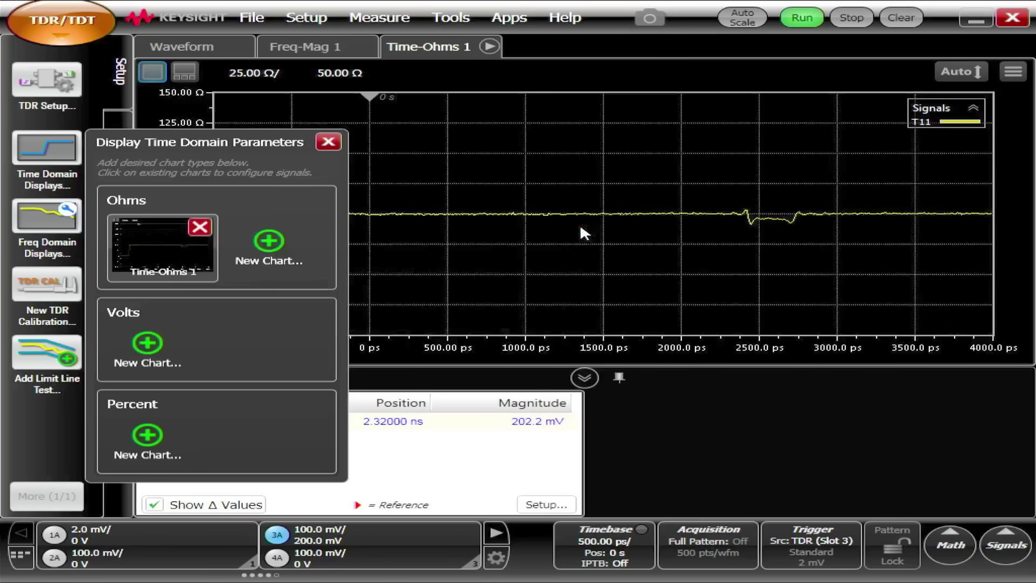
left_click(327, 142)
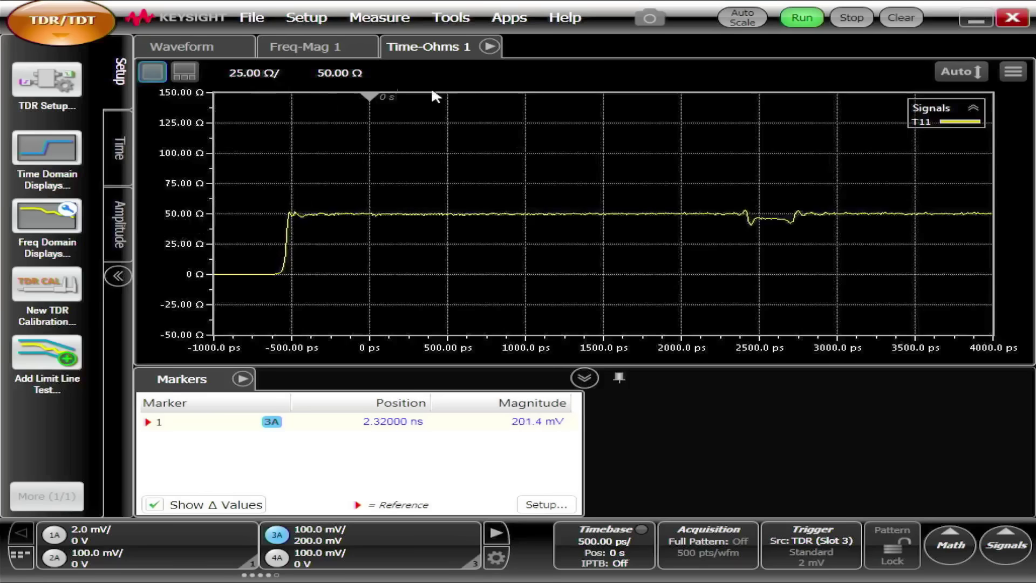
Set the Time-Ohms 1 vertical scale to 5 Ω per division
left_click(248, 73)
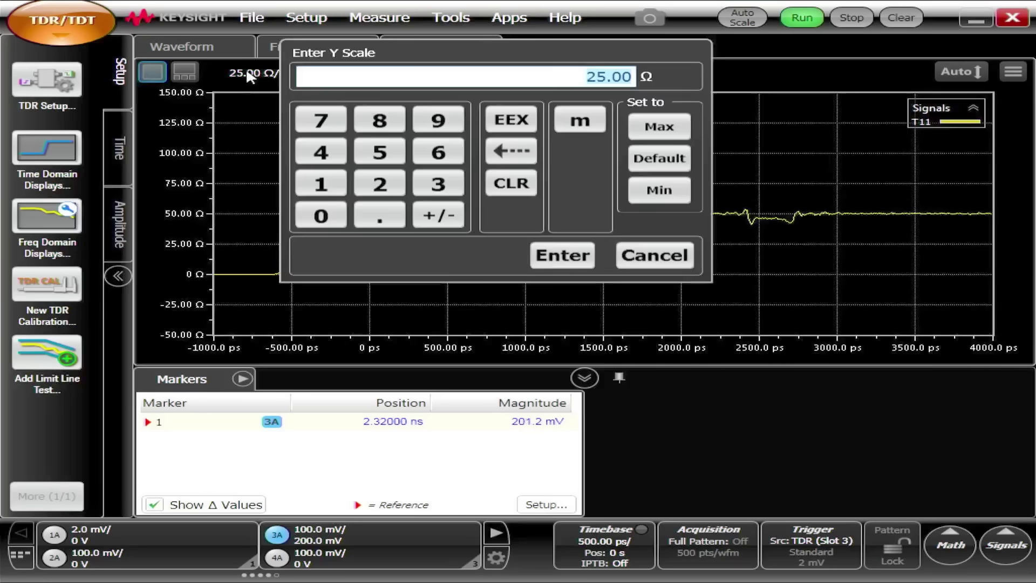
left_click(380, 154)
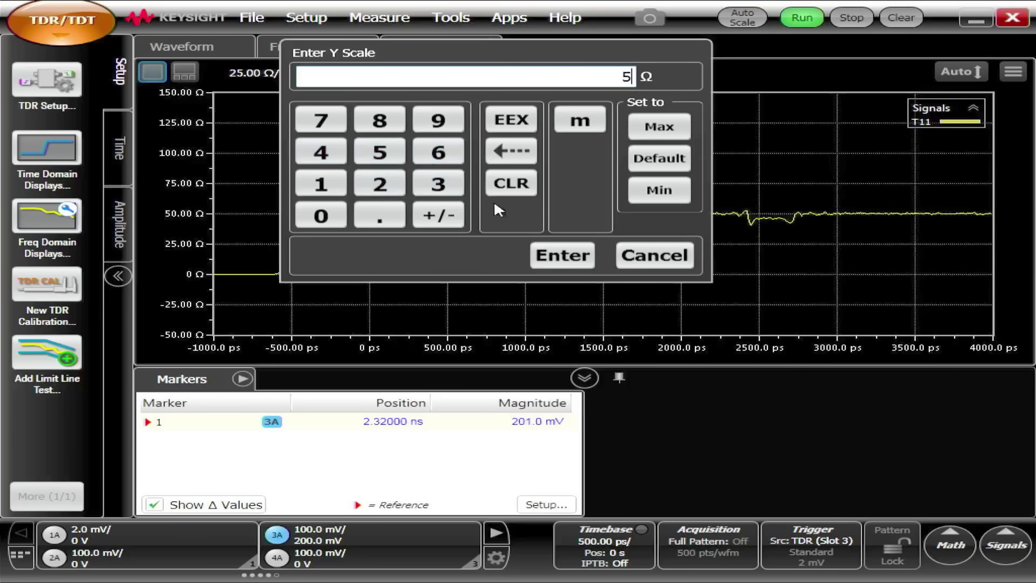
left_click(563, 255)
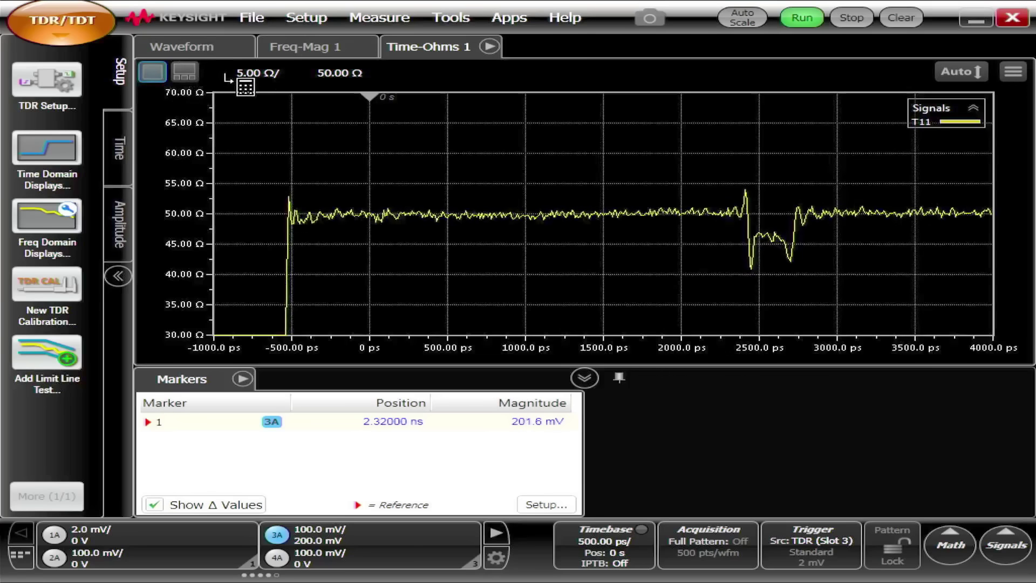
Set the Time-Ohms 1 vertical scale to 2 Ω per division, spanning 42–58 Ω
left_click(240, 73)
left_click(379, 183)
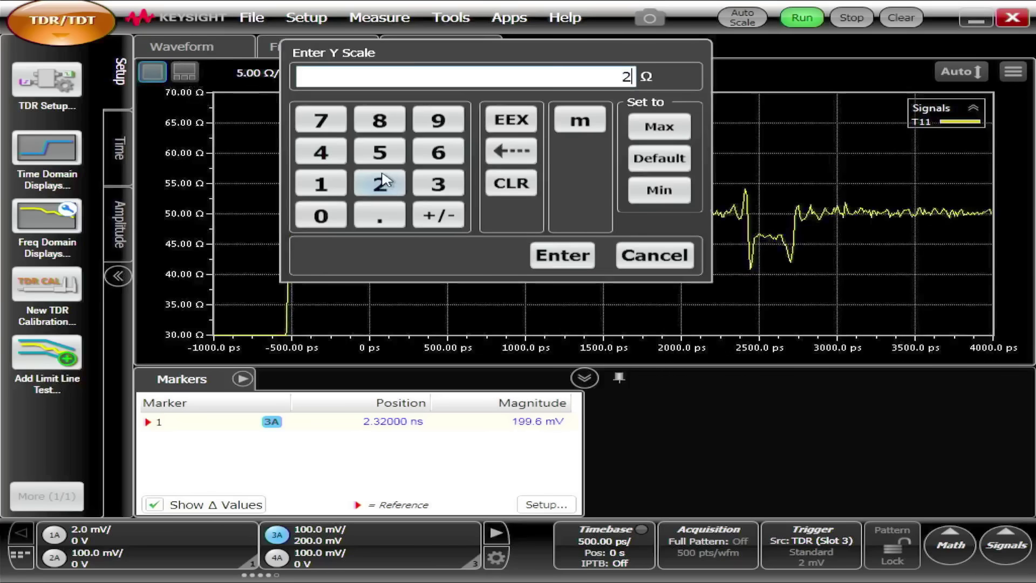
left_click(570, 256)
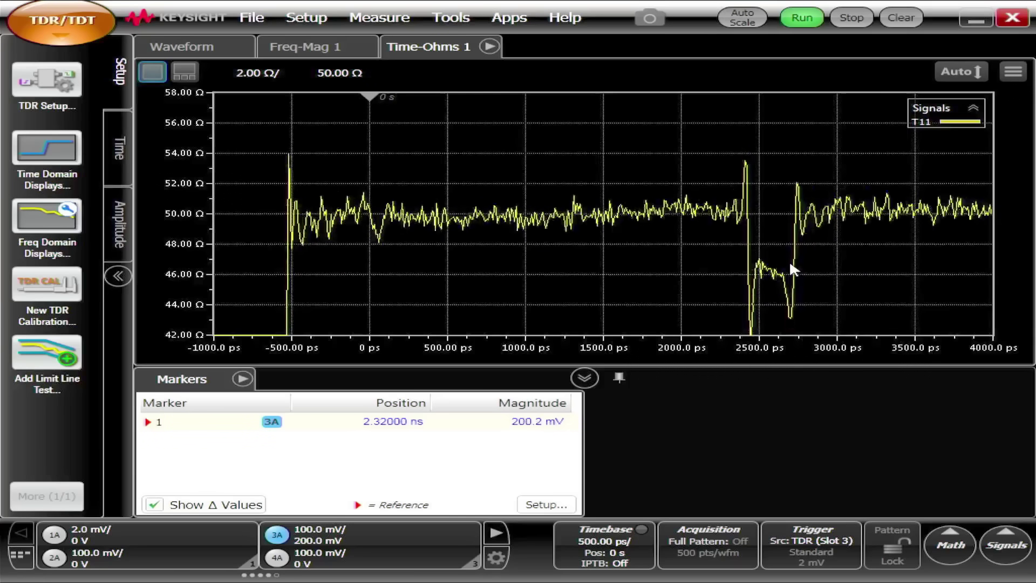
Enable Average smoothing with 16 waveforms in Acquisition Setup
left_click(455, 18)
mouse_move(379, 17)
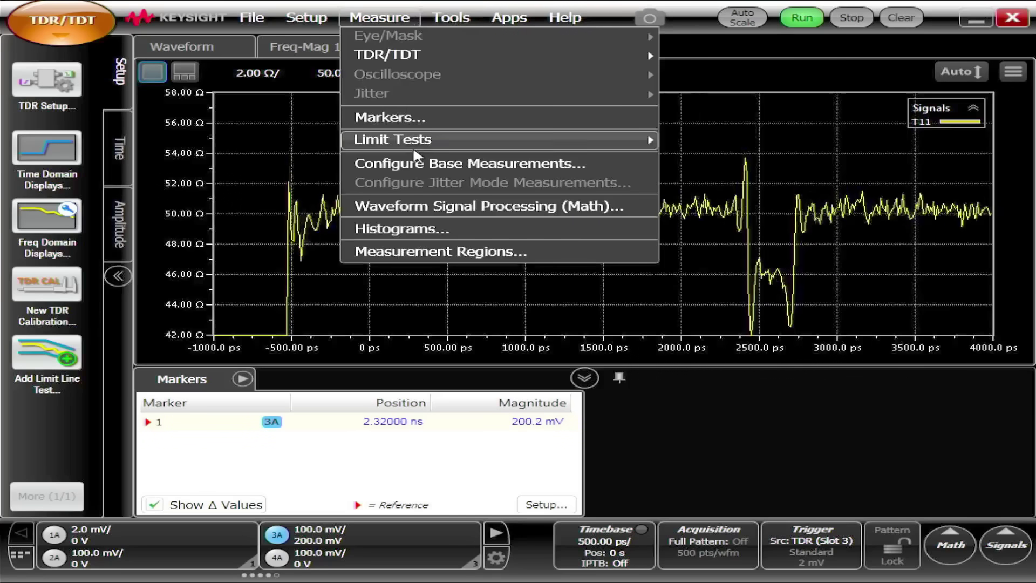
mouse_move(306, 18)
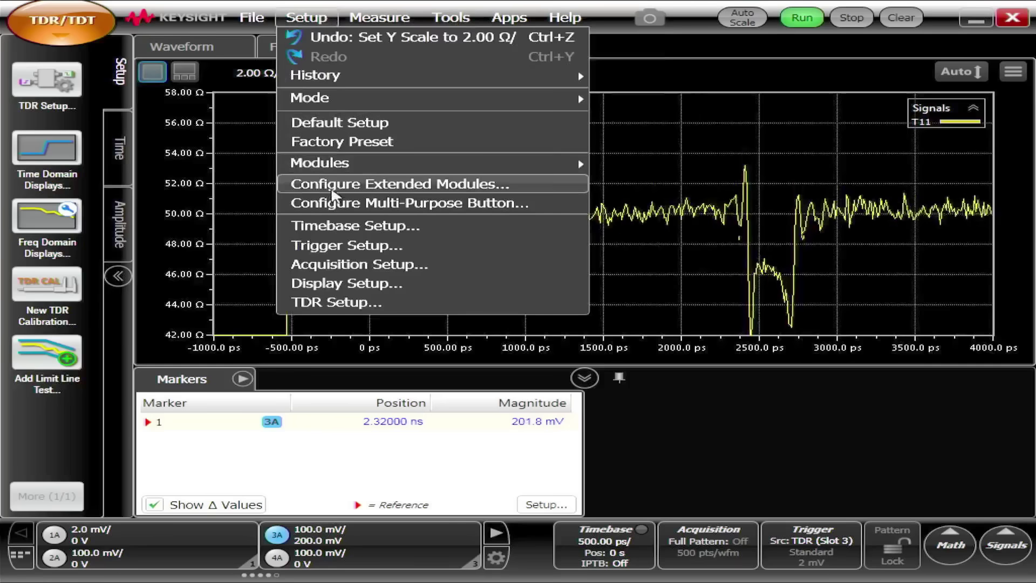
left_click(326, 265)
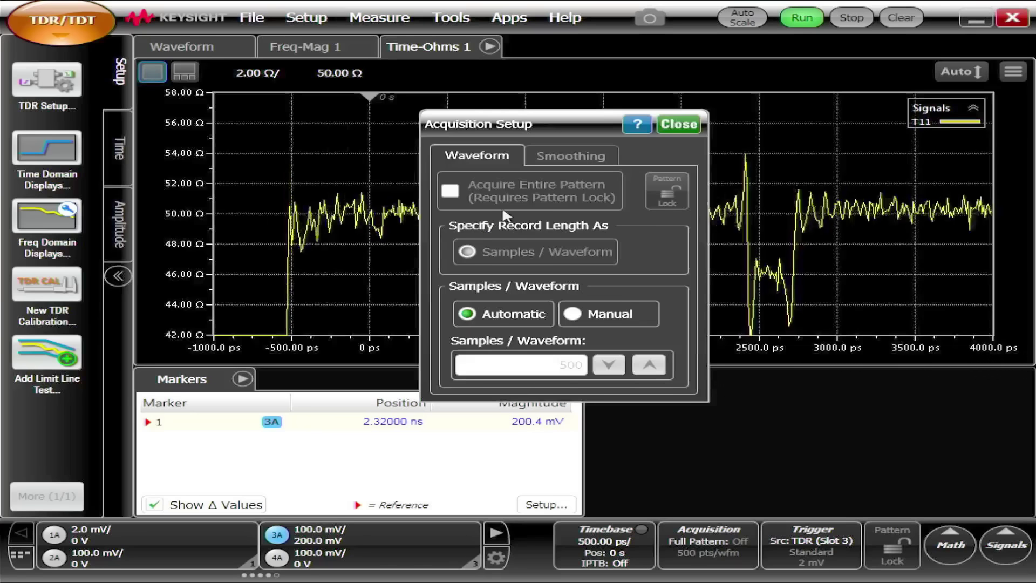
left_click(557, 161)
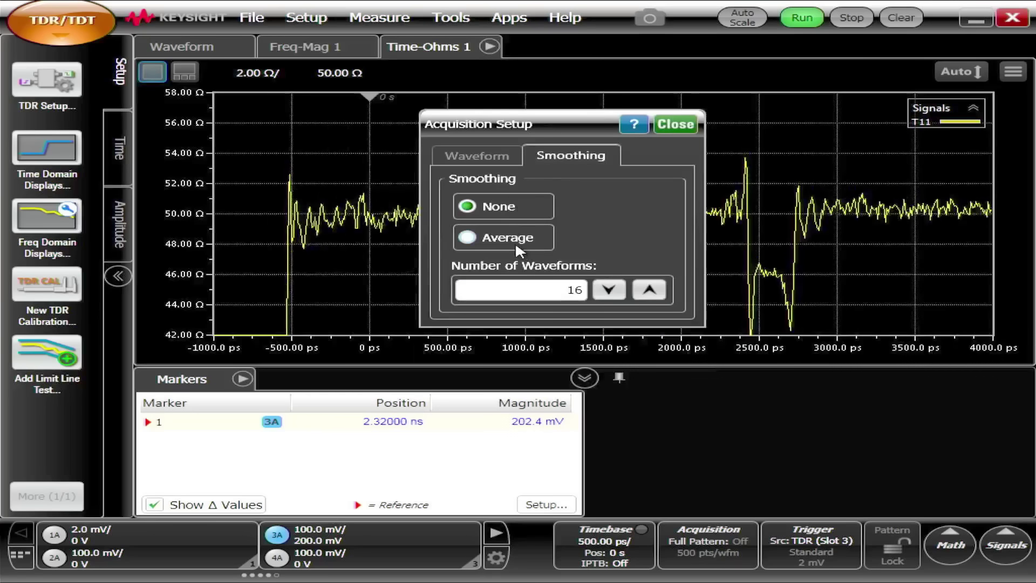
left_click(532, 236)
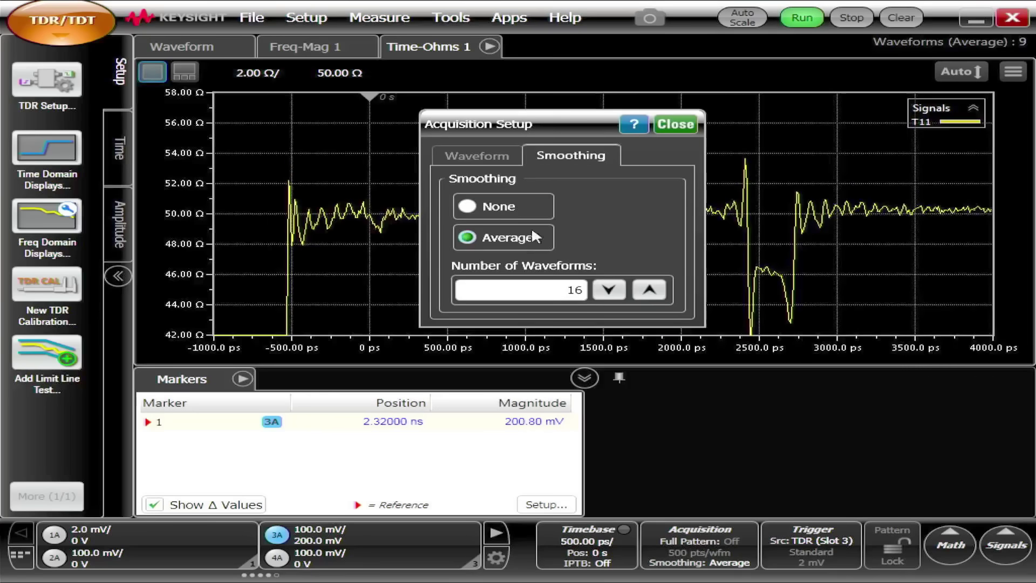
left_click(676, 125)
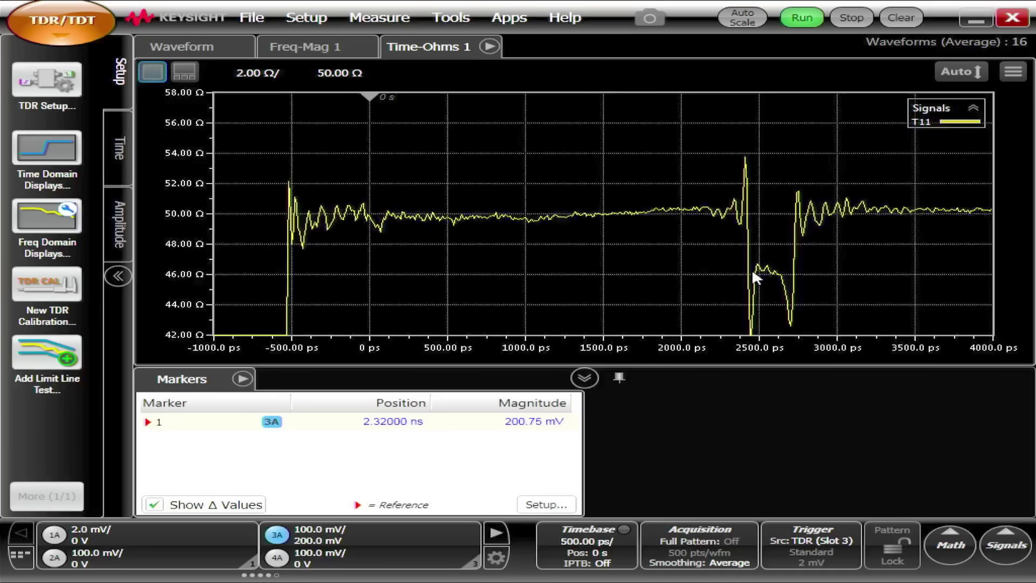
Pan the timebase position to 2.333 ns so the ~46 Ω T11 dip is centred
scroll(752, 267, "up", 2)
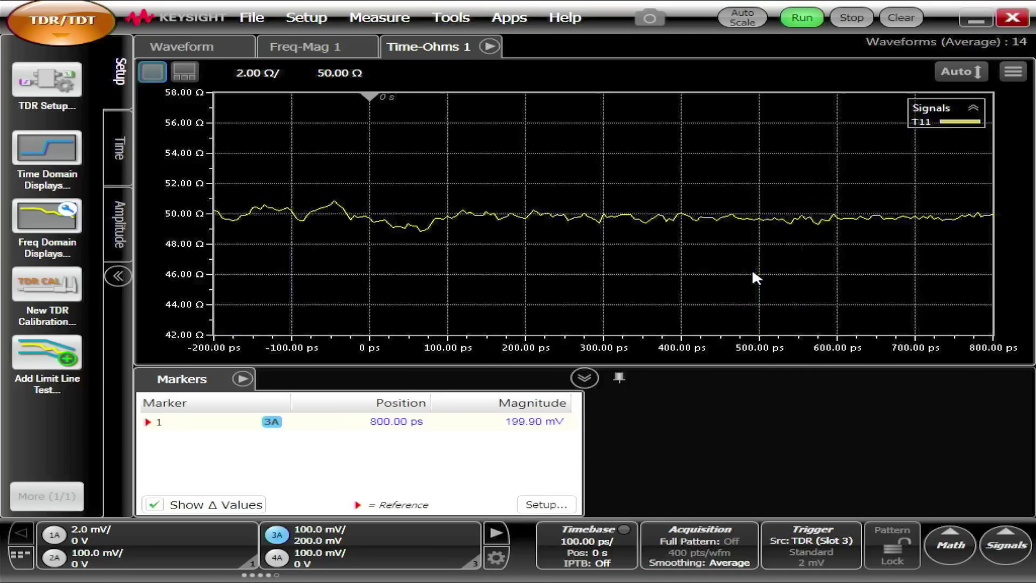
scroll(752, 268, "left", 5)
scroll(752, 267, "right", 5)
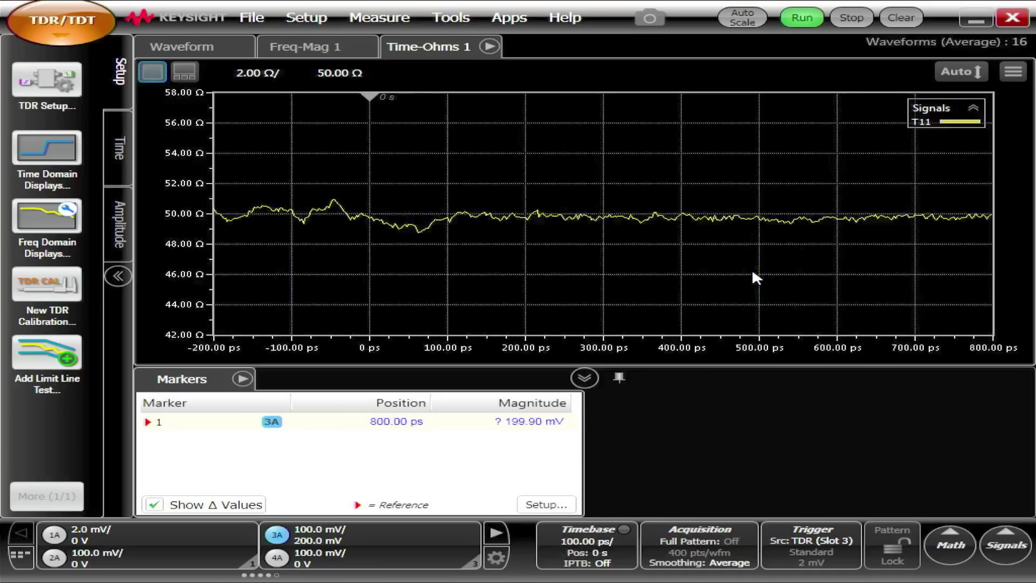
scroll(753, 273, "right", 6)
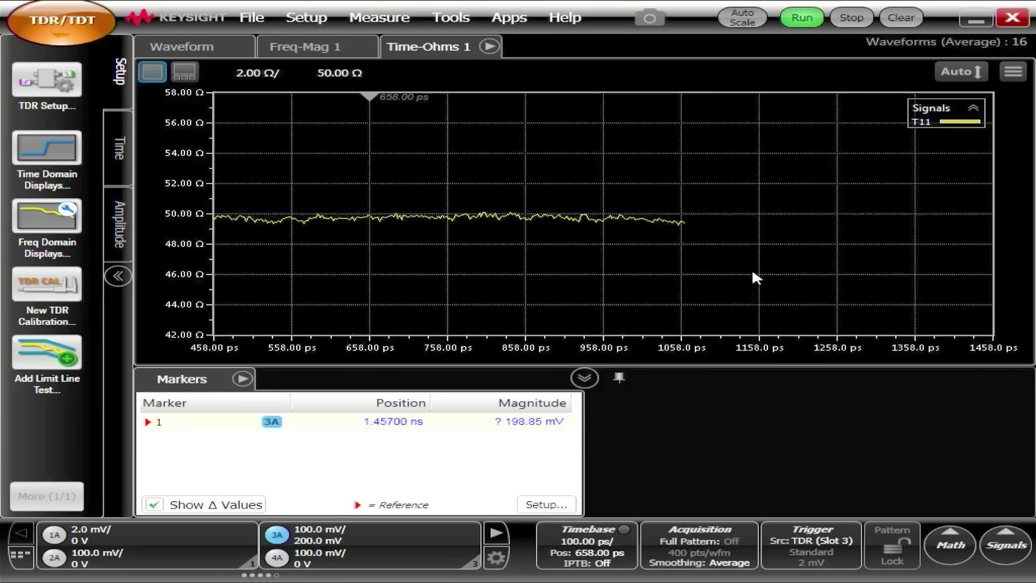
scroll(752, 273, "right", 7)
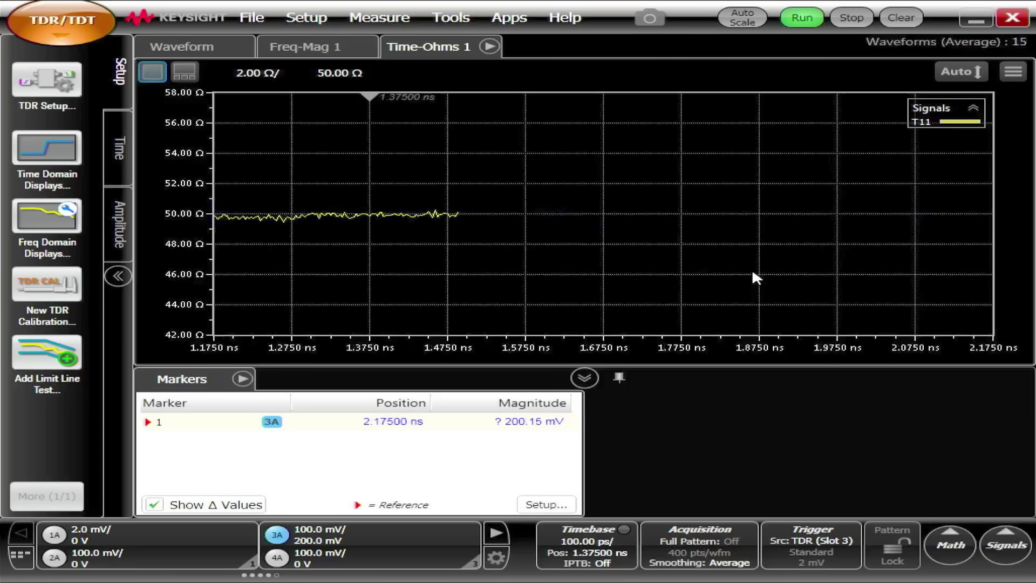
scroll(753, 273, "right", 8)
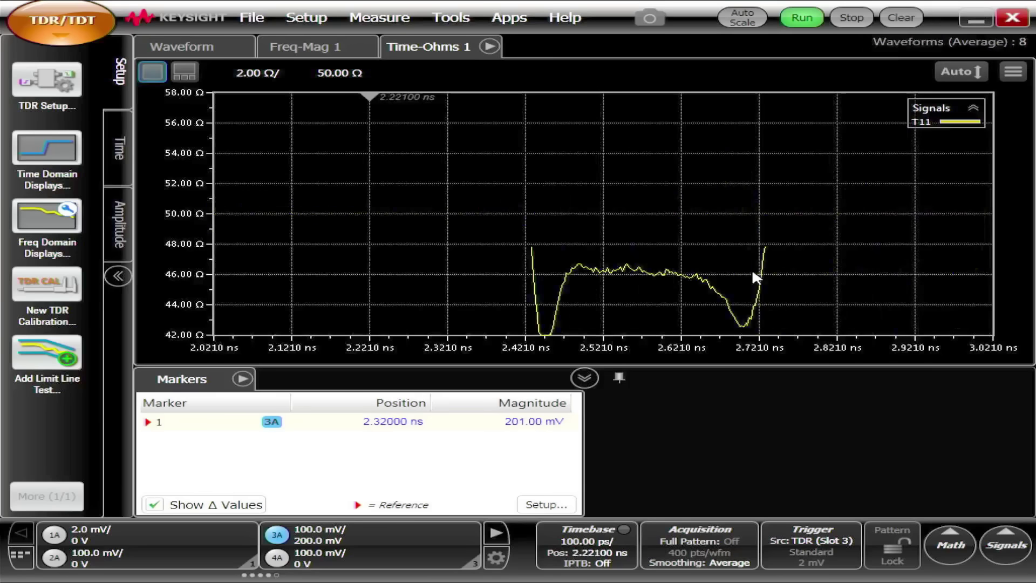
scroll(752, 267, "right", 1)
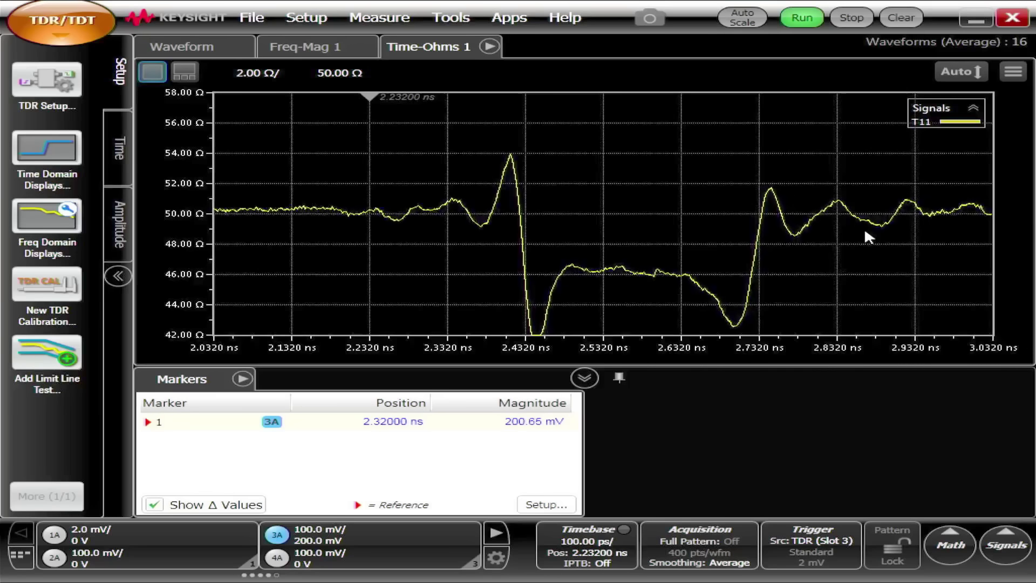
scroll(865, 232, "down", 10)
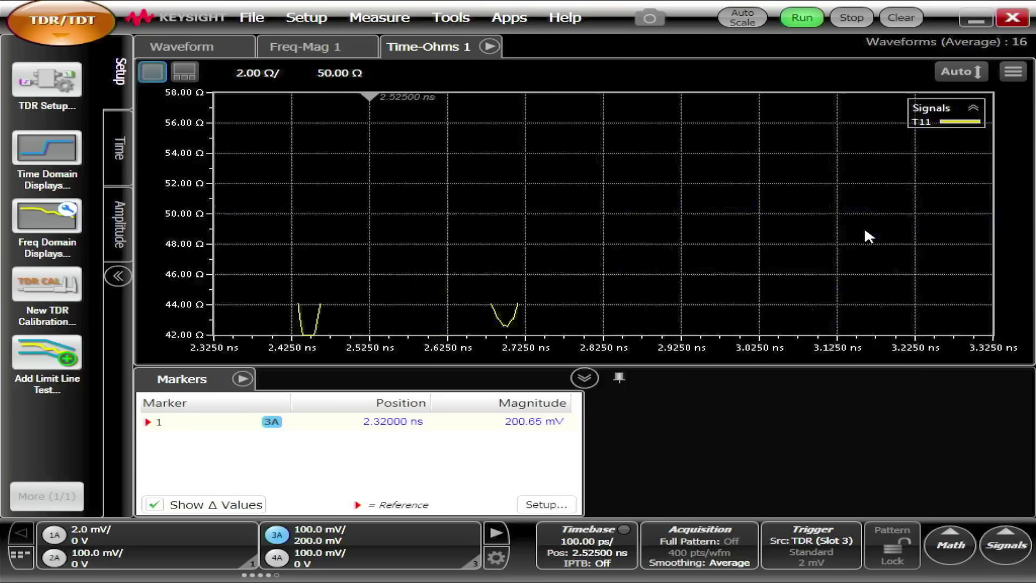
scroll(863, 227, "down", 3)
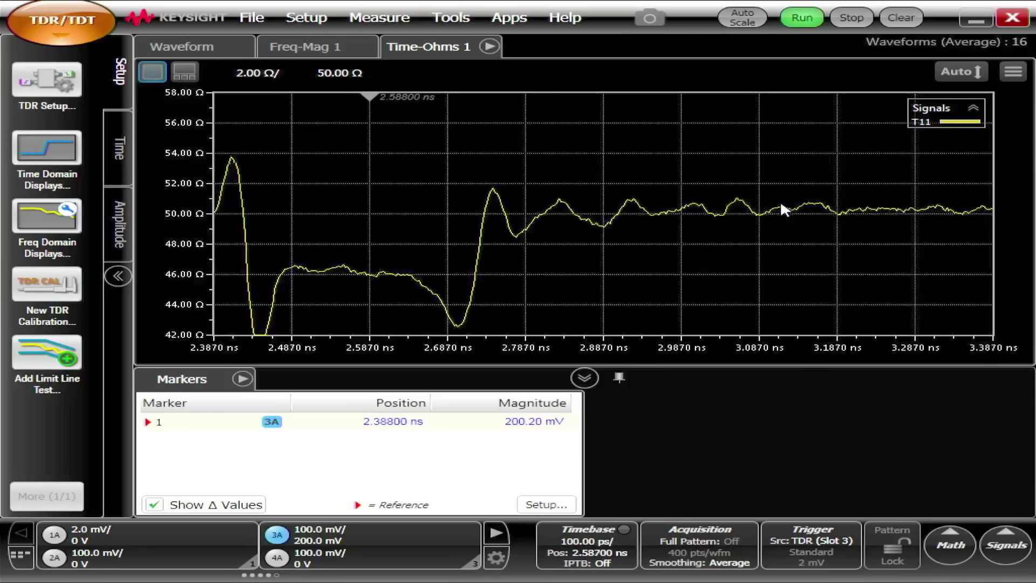
scroll(781, 205, "up", 4)
scroll(782, 208, "up", 4)
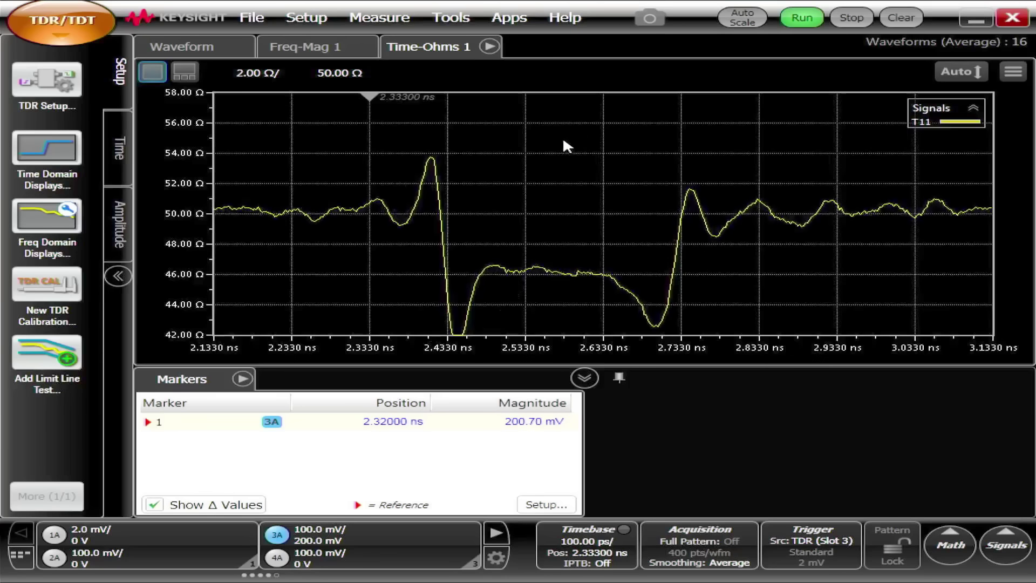
Widen the timebase from 100 ps/ to 500 ps/ per division
scroll(562, 138, "down", 1)
scroll(562, 137, "down", 1)
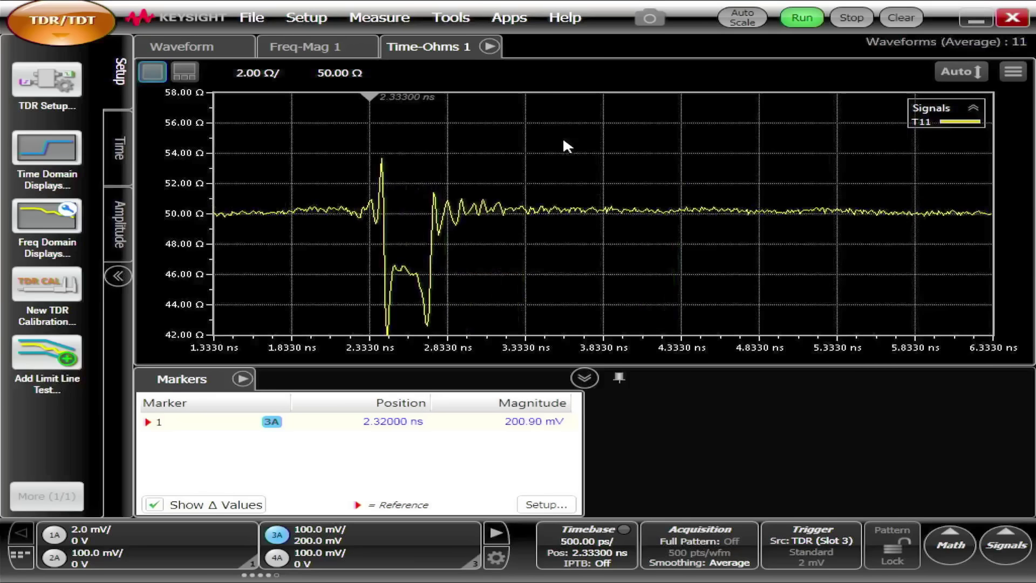